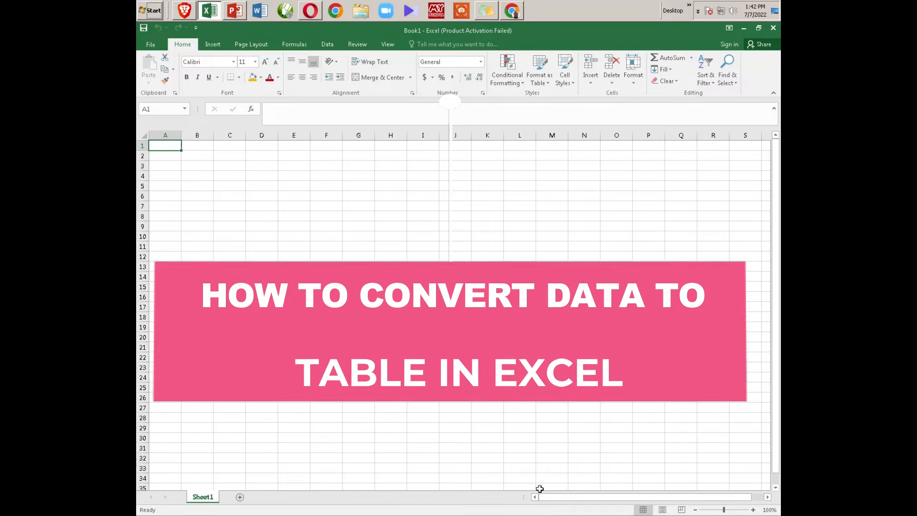
Step: Enter the headers Name, Age, Gender and Region in G7:J7 and make them bold
{"action": "left_click", "coordinate": [358, 206]}
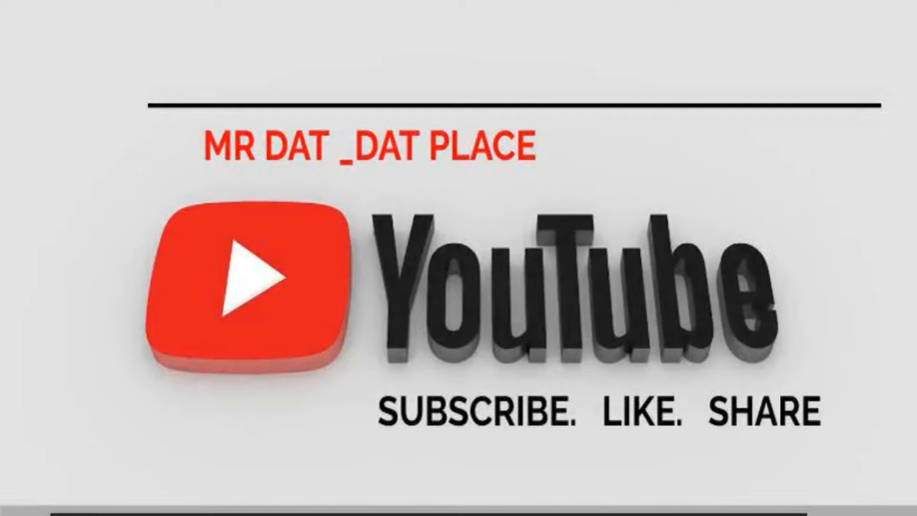
{"action": "type", "text": "gion"}
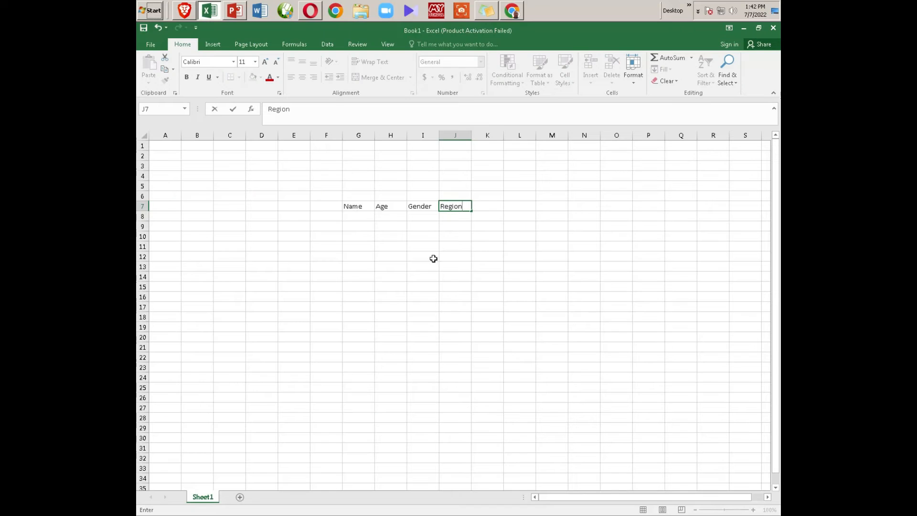
{"action": "left_click_drag", "start_coordinate": [362, 209], "coordinate": [455, 205]}
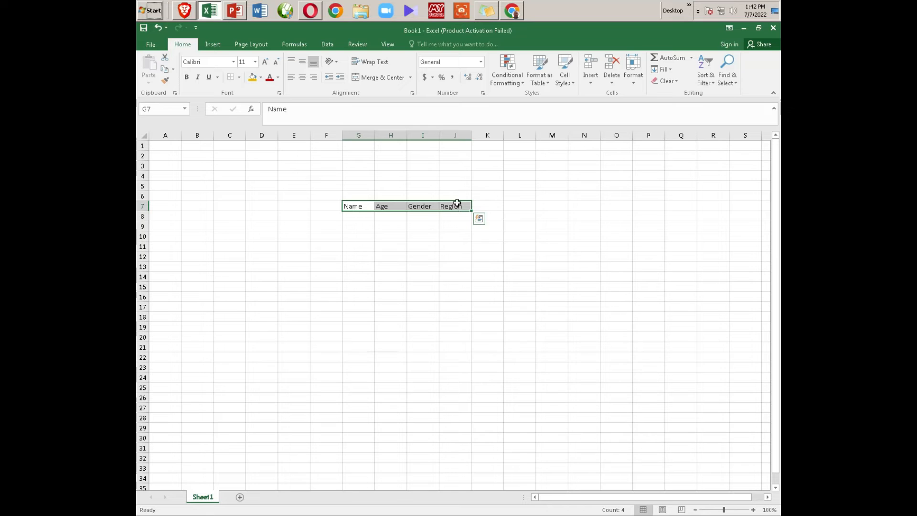
{"action": "left_click", "coordinate": [190, 80]}
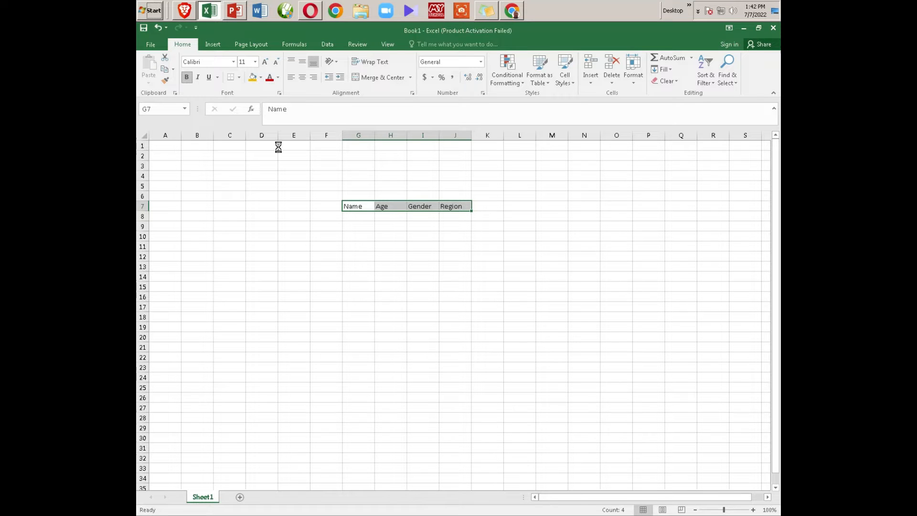
Step: Fill G8:G12 under the Name header with five people's first names
{"action": "left_click", "coordinate": [359, 216]}
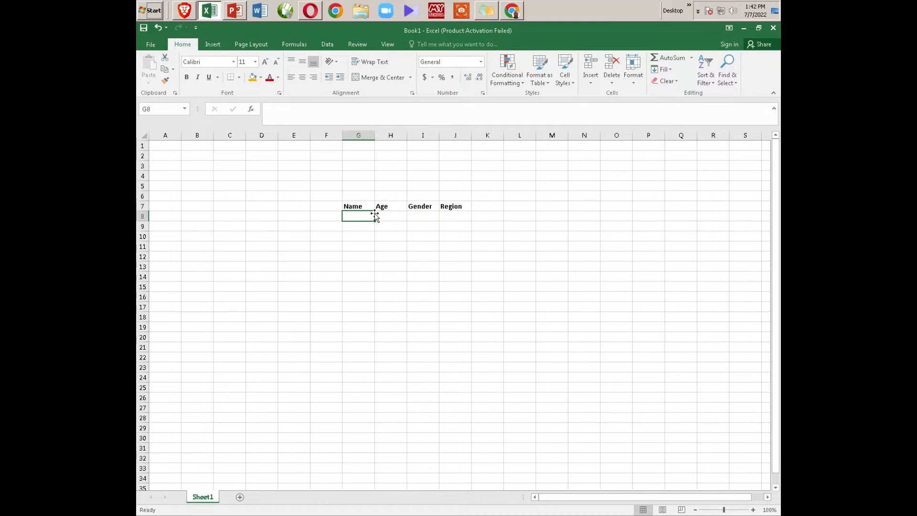
{"action": "type", "text": "Ayo"}
{"action": "key", "text": "Return"}
{"action": "type", "text": "Deji"}
{"action": "key", "text": "Return"}
{"action": "type", "text": "Effiong"}
{"action": "key", "text": "Return"}
{"action": "type", "text": "Okoon"}
{"action": "key", "text": "BackSpace"}
{"action": "key", "text": "BackSpace"}
{"action": "type", "text": "n"}
{"action": "key", "text": "Return"}
{"action": "type", "text": "Uche"}
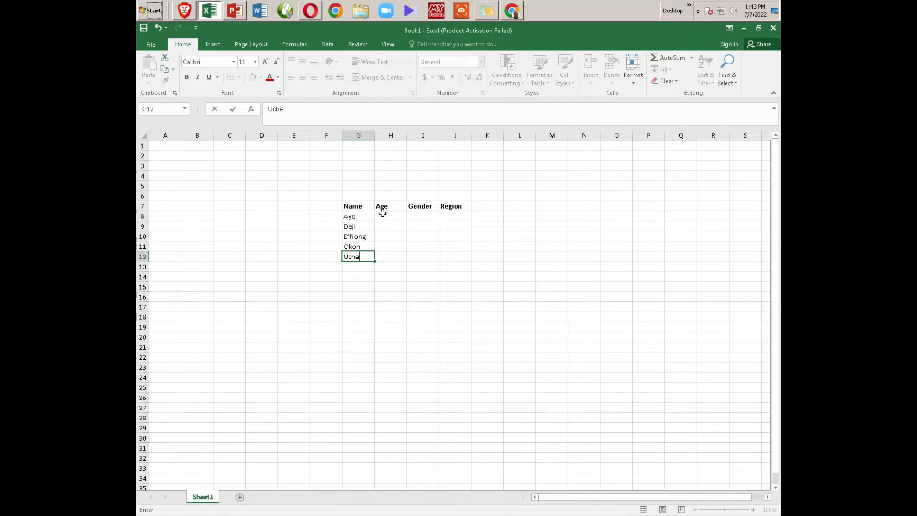
Step: Enter the ages 19, 22, 41, 77 and 25 in H8:H12
{"action": "left_click", "coordinate": [385, 219]}
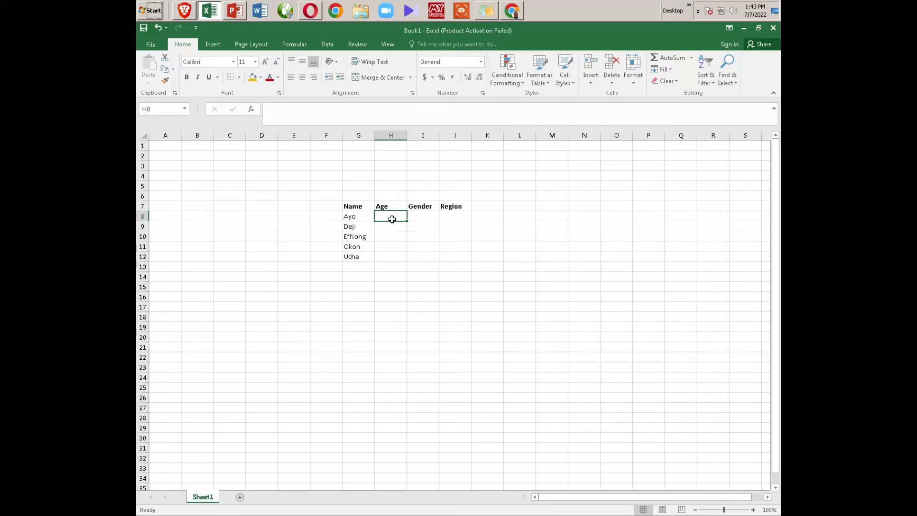
{"action": "type", "text": "1"}
{"action": "key", "text": "Return"}
{"action": "type", "text": "22"}
{"action": "key", "text": "Return"}
{"action": "type", "text": "41"}
{"action": "key", "text": "Return"}
{"action": "type", "text": "77"}
{"action": "key", "text": "Return"}
{"action": "type", "text": "2"}
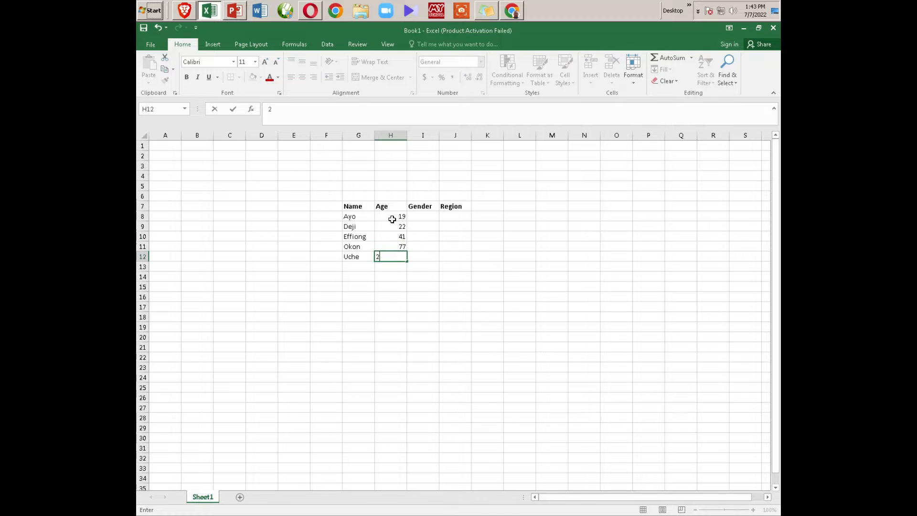
{"action": "type", "text": "5"}
{"action": "key", "text": "Return"}
Step: Fill the Gender column with m, m, f, m, f and the Region column with NC, SE, SW, SW, NE
{"action": "left_click", "coordinate": [420, 216]}
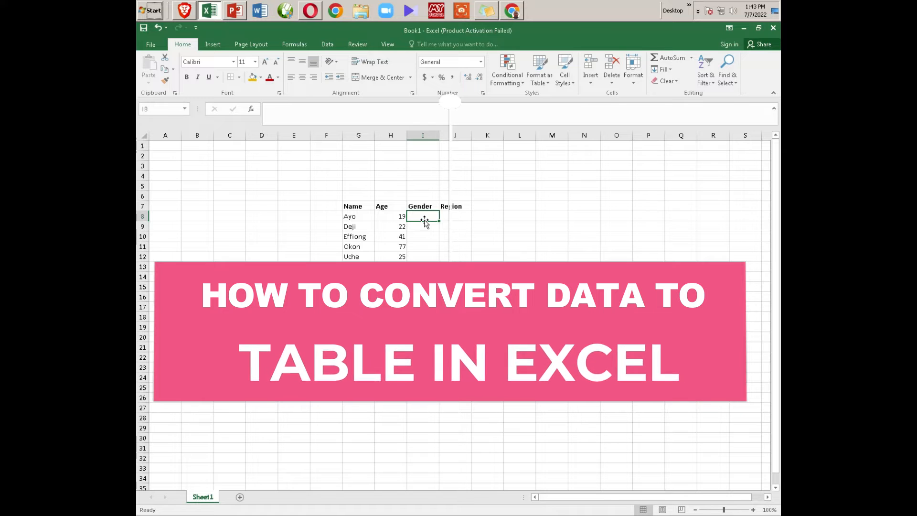
{"action": "type", "text": "m m f m f"}
{"action": "left_click", "coordinate": [464, 219]}
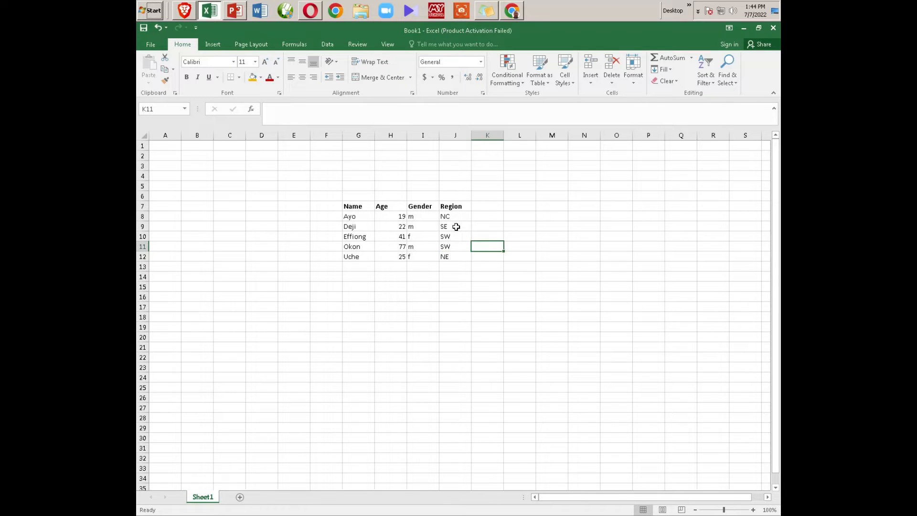
{"action": "left_click", "coordinate": [501, 216]}
{"action": "left_click", "coordinate": [500, 247]}
{"action": "left_click", "coordinate": [496, 265]}
Step: Copy the data range G7:J12 and paste it at L13, F17 and M4
{"action": "left_click_drag", "start_coordinate": [359, 207], "coordinate": [459, 258]}
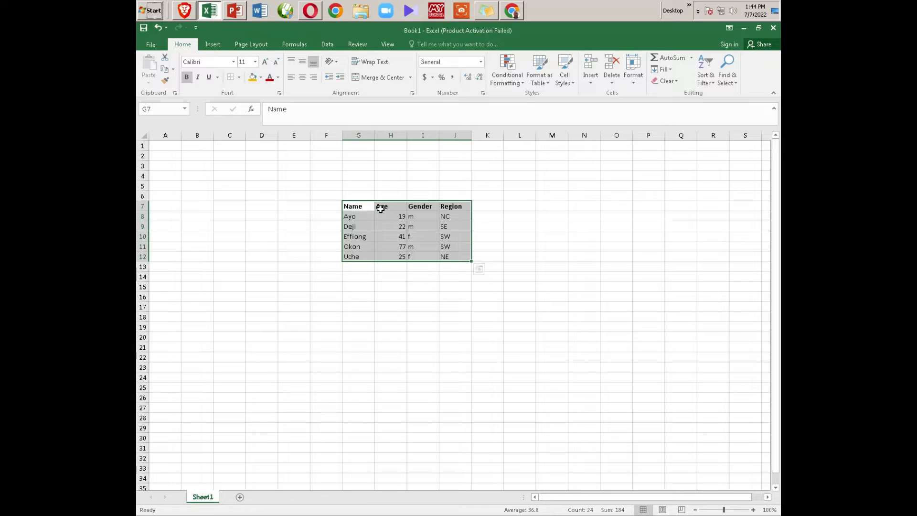
{"action": "left_click_drag", "start_coordinate": [357, 207], "coordinate": [453, 257]}
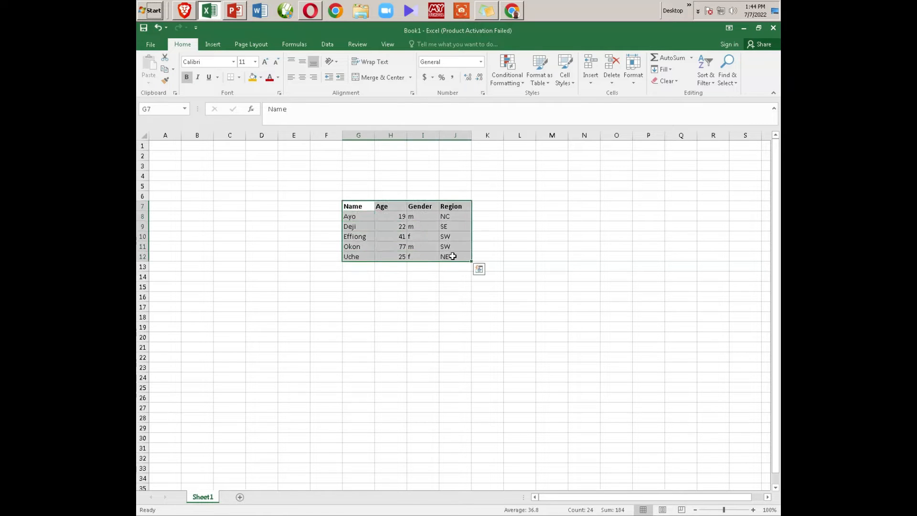
{"action": "right_click", "coordinate": [386, 240]}
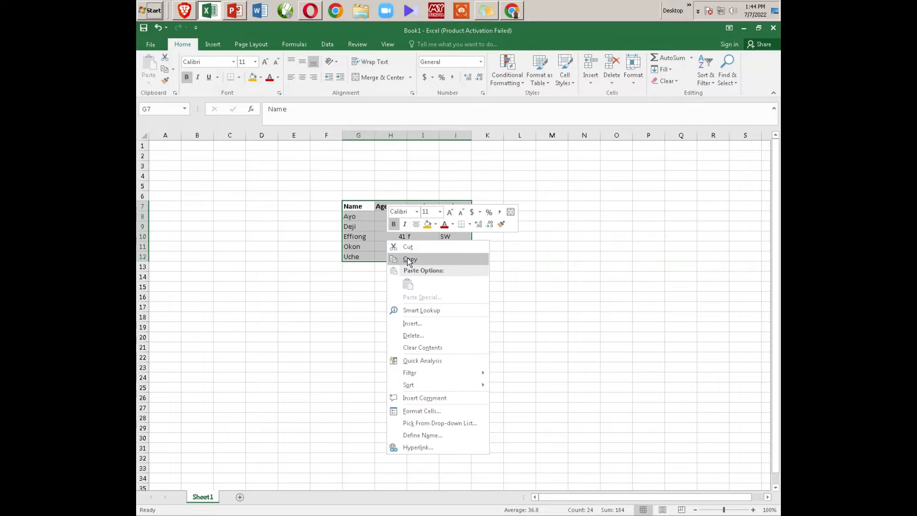
{"action": "left_click", "coordinate": [420, 260]}
{"action": "left_click", "coordinate": [511, 266]}
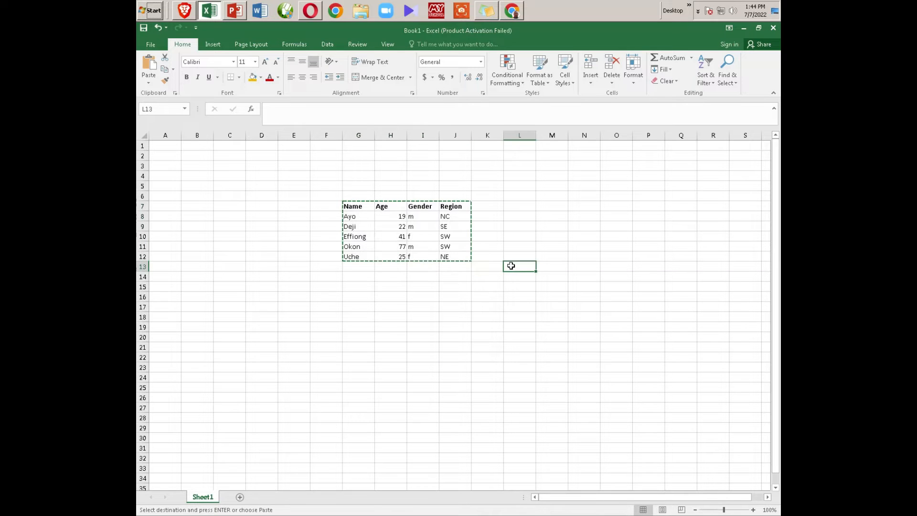
{"action": "key", "text": "ctrl+v"}
{"action": "left_click", "coordinate": [322, 312]}
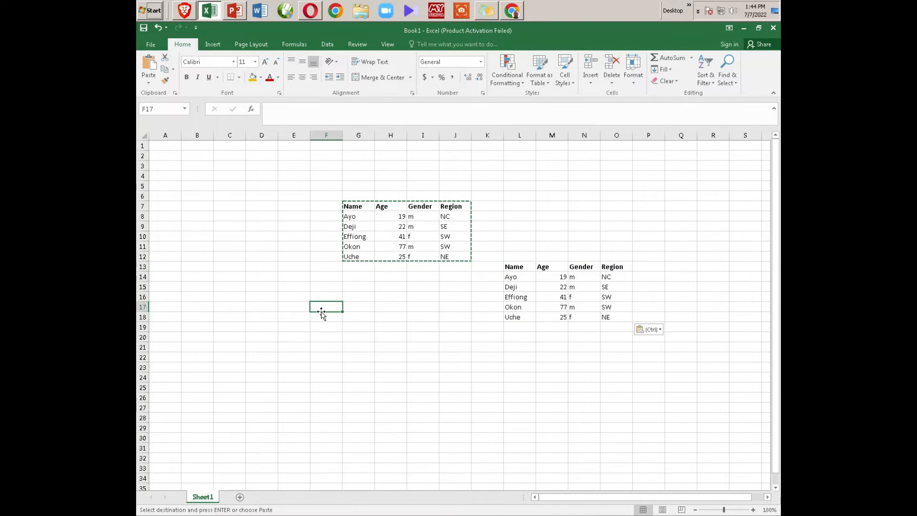
{"action": "key", "text": "ctrl+v"}
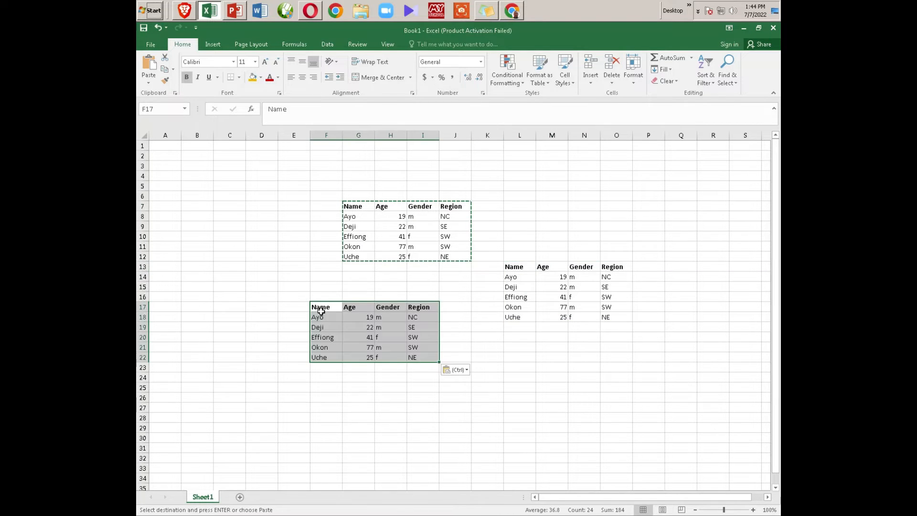
{"action": "left_click", "coordinate": [555, 178]}
{"action": "key", "text": "ctrl+v"}
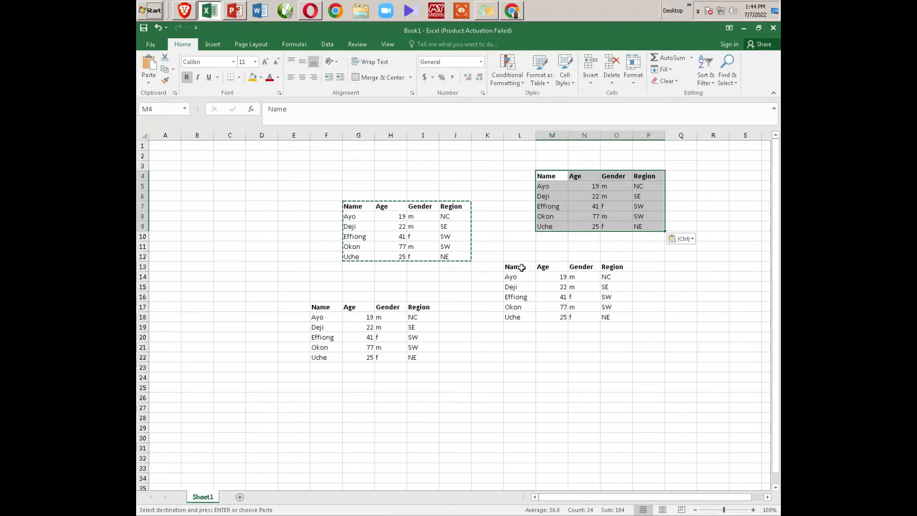
Step: Format G7:J12 as a table in the medium style with an orange header and grey bands, keeping the option that it has headers
{"action": "left_click_drag", "start_coordinate": [356, 211], "coordinate": [456, 258]}
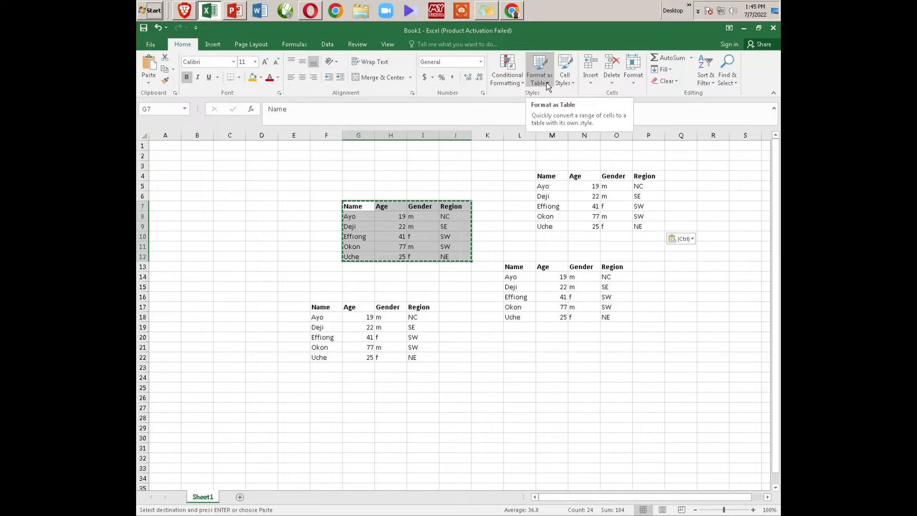
{"action": "left_click", "coordinate": [532, 186]}
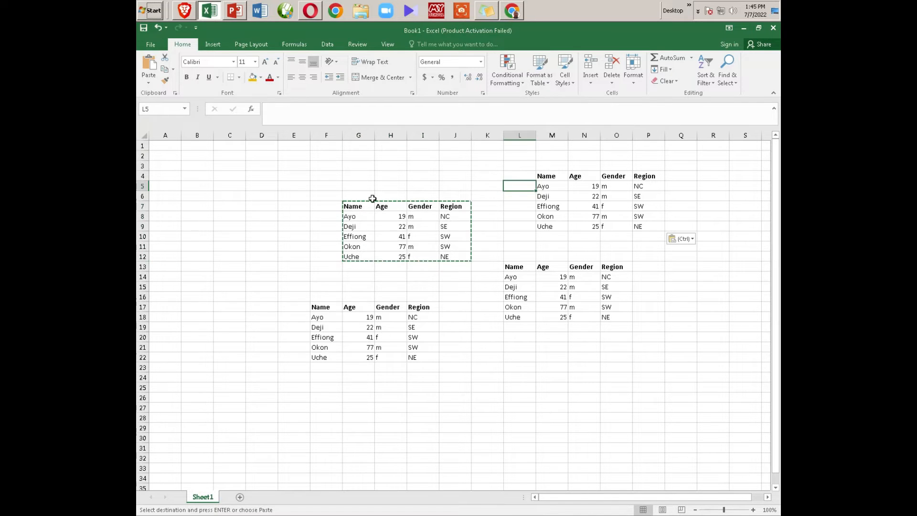
{"action": "left_click_drag", "start_coordinate": [347, 206], "coordinate": [454, 257]}
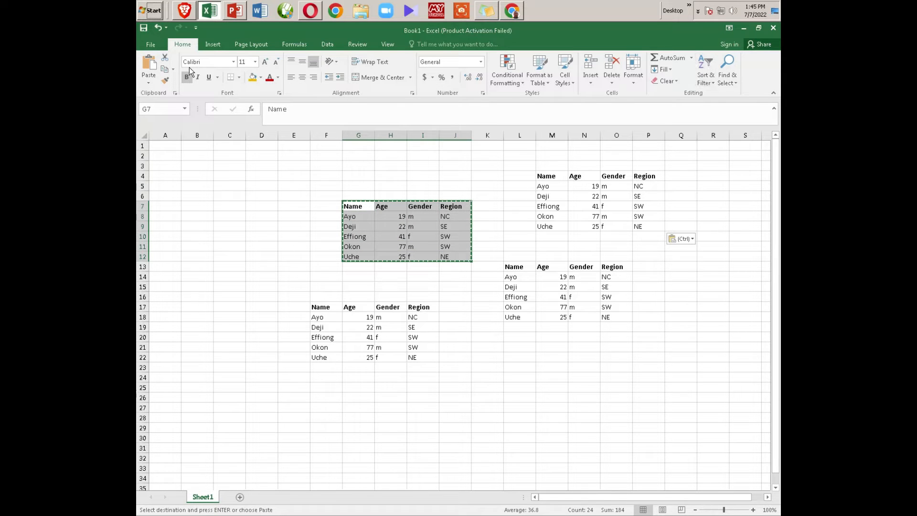
{"action": "mouse_move", "coordinate": [554, 178]}
{"action": "left_mouse_down"}
{"action": "mouse_move", "coordinate": [615, 200]}
{"action": "mouse_move", "coordinate": [643, 226]}
{"action": "left_mouse_up"}
{"action": "mouse_move", "coordinate": [353, 206]}
{"action": "left_mouse_down"}
{"action": "mouse_move", "coordinate": [401, 217]}
{"action": "mouse_move", "coordinate": [460, 253]}
{"action": "left_mouse_up"}
{"action": "left_click", "coordinate": [539, 71]}
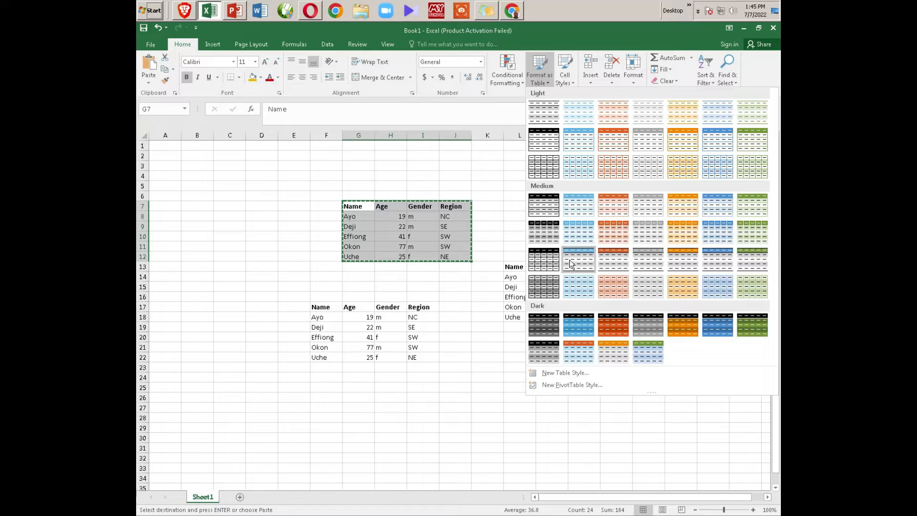
{"action": "left_click", "coordinate": [606, 258]}
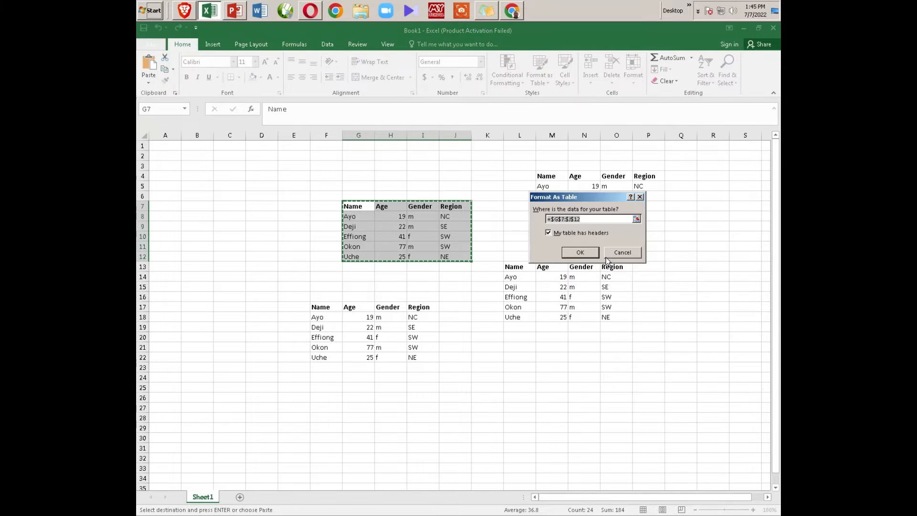
{"action": "left_click_drag", "start_coordinate": [554, 199], "coordinate": [213, 174]}
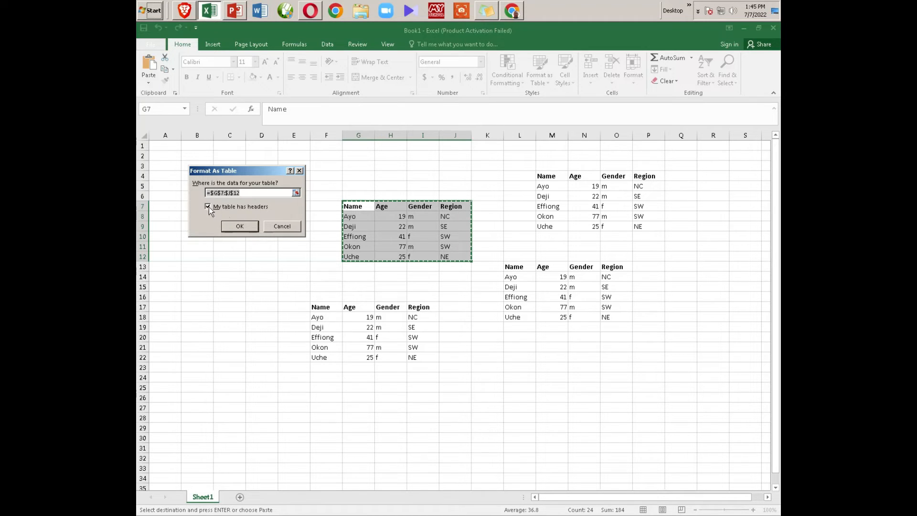
{"action": "left_click", "coordinate": [241, 227]}
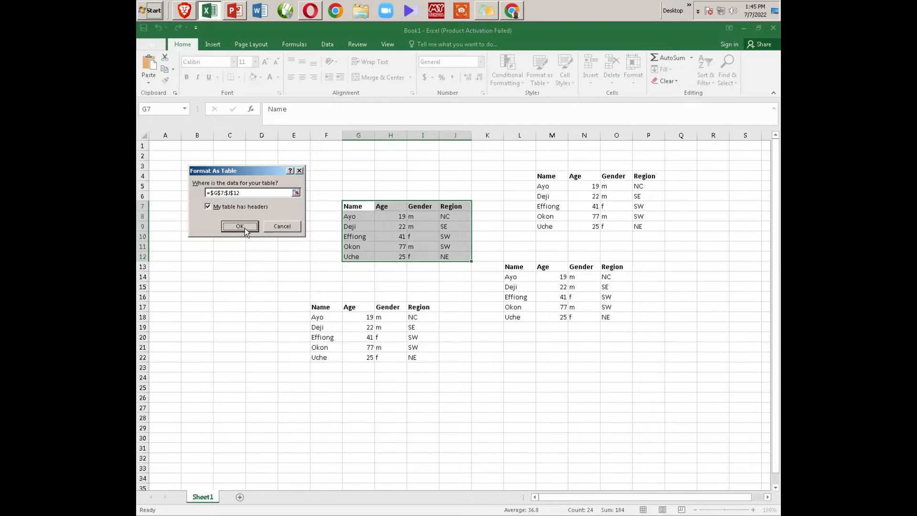
{"action": "left_click", "coordinate": [244, 228]}
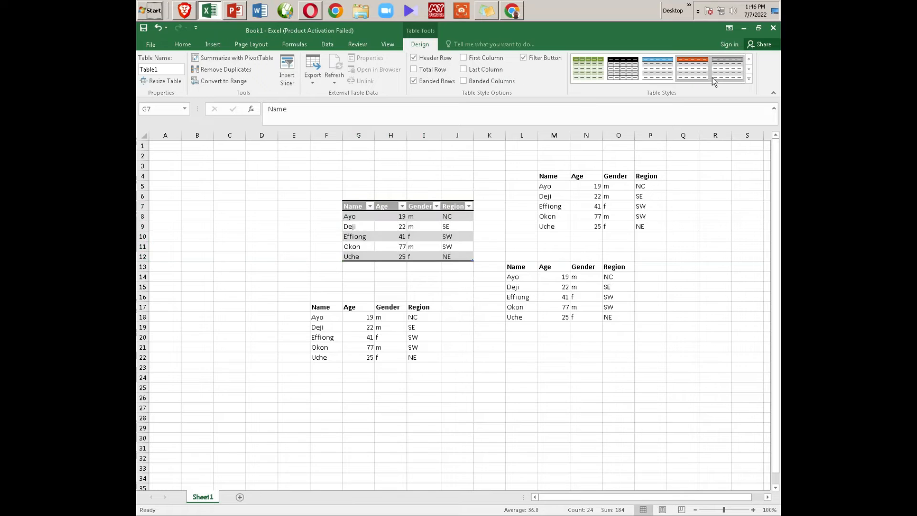
{"action": "left_click", "coordinate": [534, 230]}
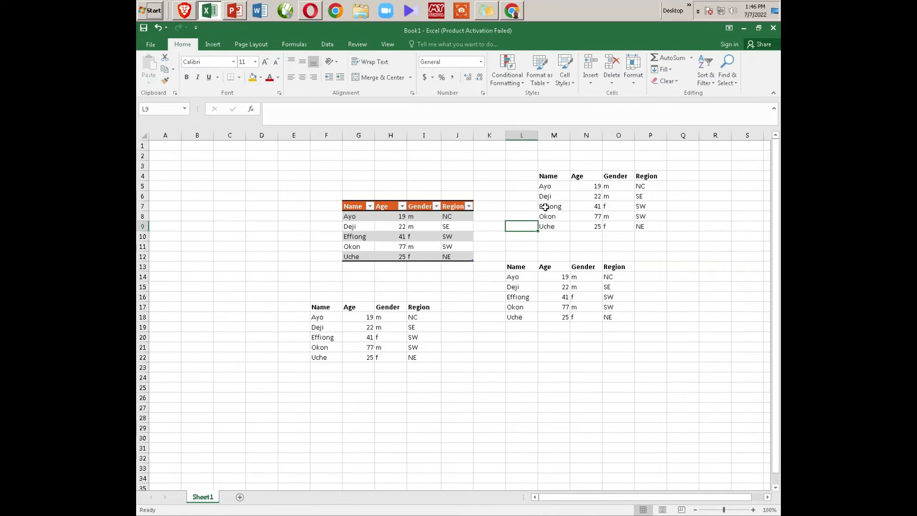
Step: Clear the headers in M4:P4 and format M5:P9 as a table in a blue medium style, without the headers option
{"action": "left_click_drag", "start_coordinate": [547, 180], "coordinate": [645, 178]}
{"action": "key", "text": "Delete"}
{"action": "left_click_drag", "start_coordinate": [547, 187], "coordinate": [662, 228]}
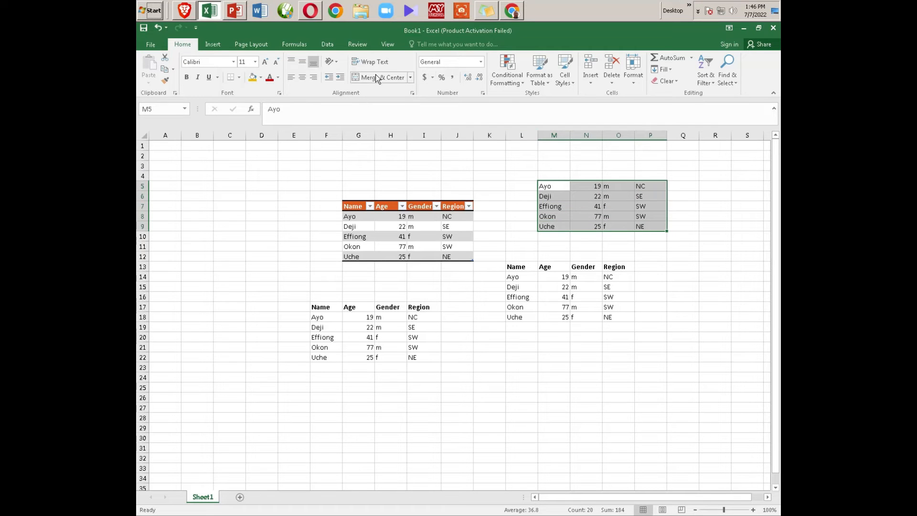
{"action": "left_click", "coordinate": [541, 67]}
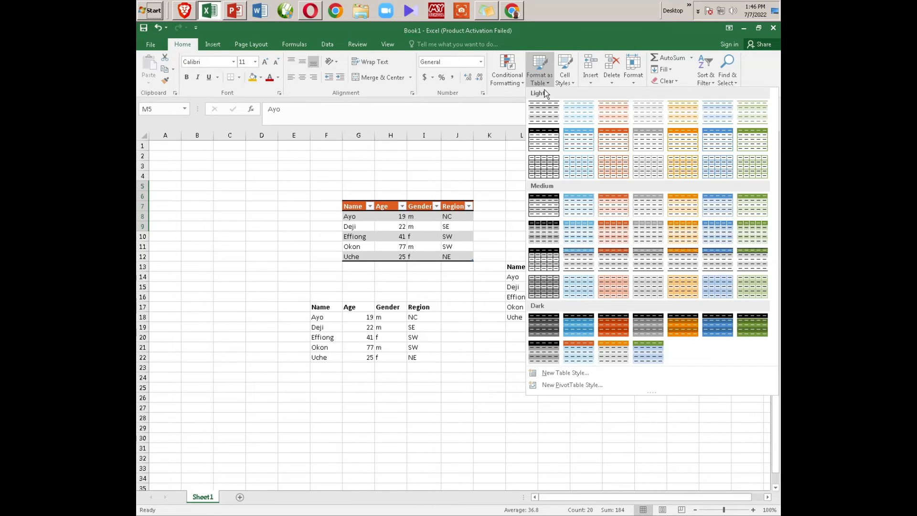
{"action": "left_click", "coordinate": [588, 228]}
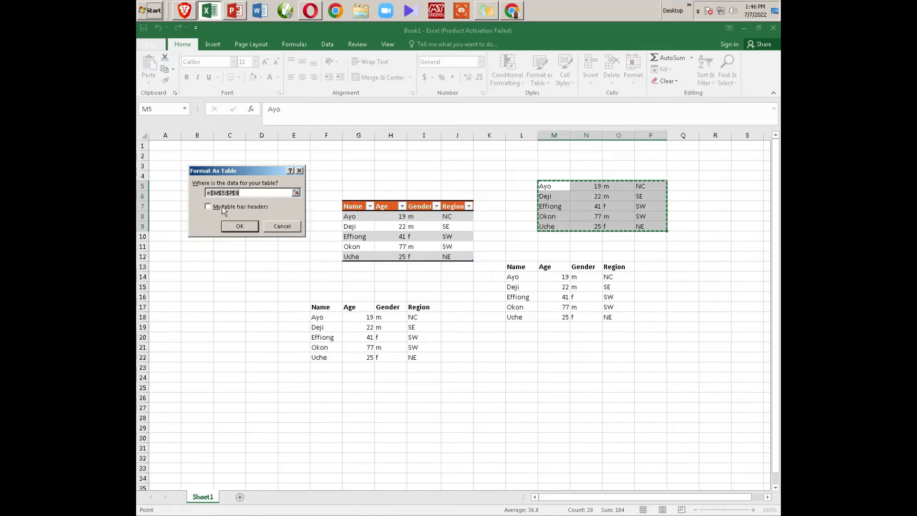
{"action": "left_click", "coordinate": [232, 227]}
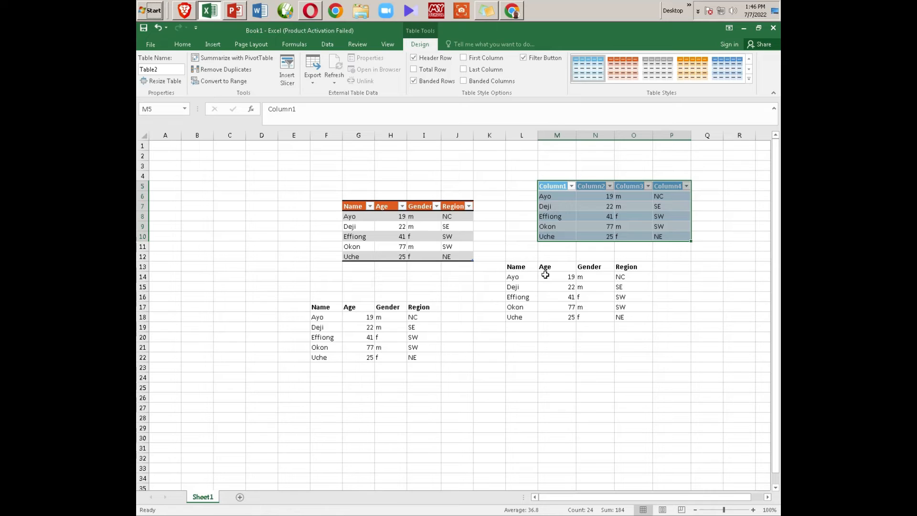
Step: Format L13:O18 as a table in a blue medium style with the "My table has headers" option turned off
{"action": "left_click_drag", "start_coordinate": [515, 269], "coordinate": [620, 317]}
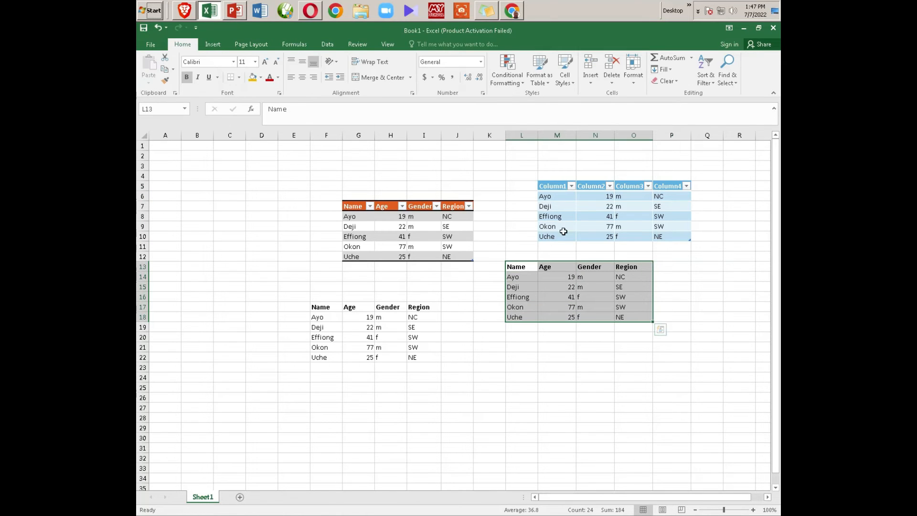
{"action": "left_click", "coordinate": [540, 70]}
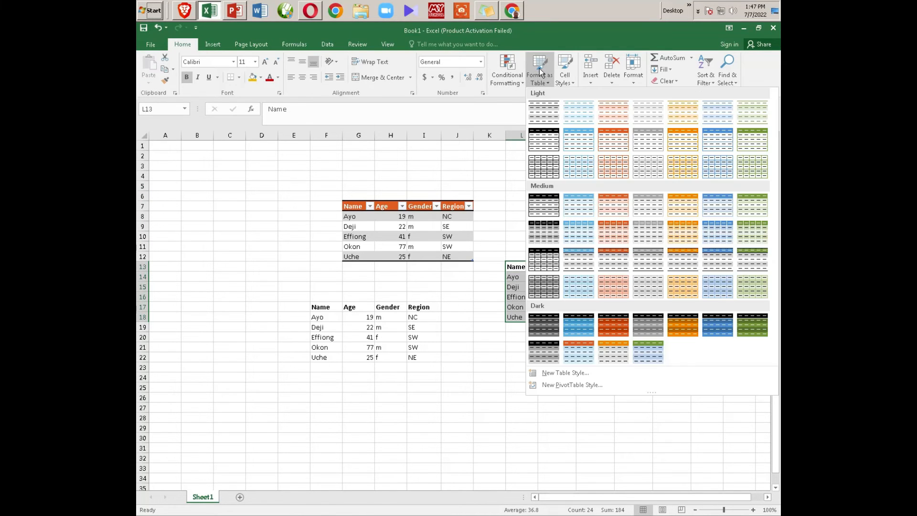
{"action": "left_click", "coordinate": [544, 207]}
{"action": "left_click", "coordinate": [207, 208]}
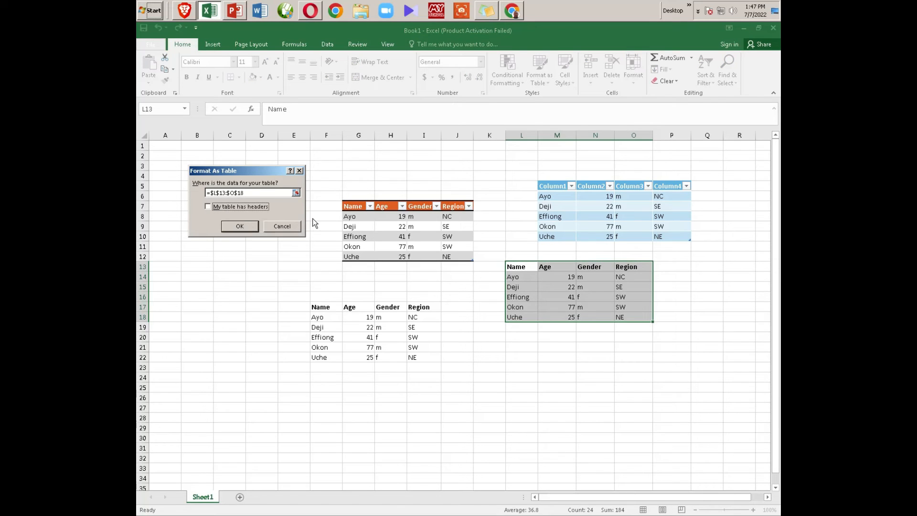
{"action": "left_click", "coordinate": [240, 227]}
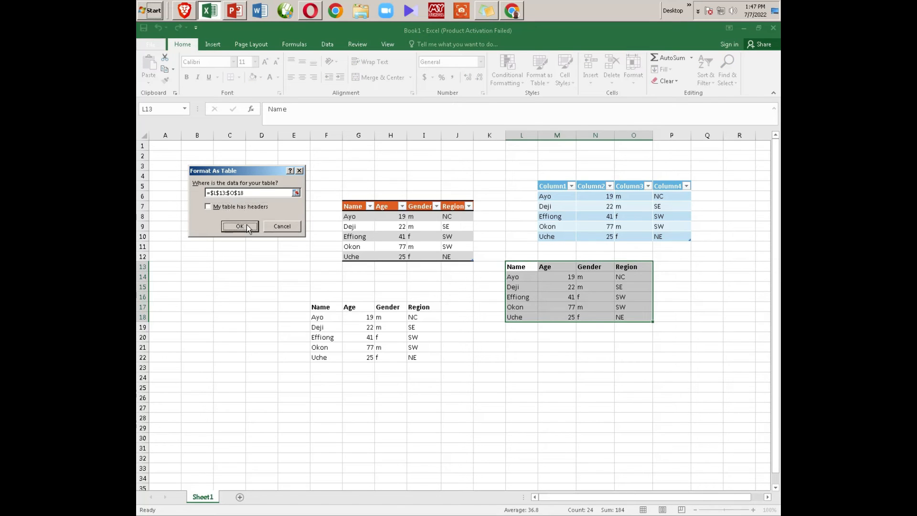
{"action": "left_click", "coordinate": [550, 355]}
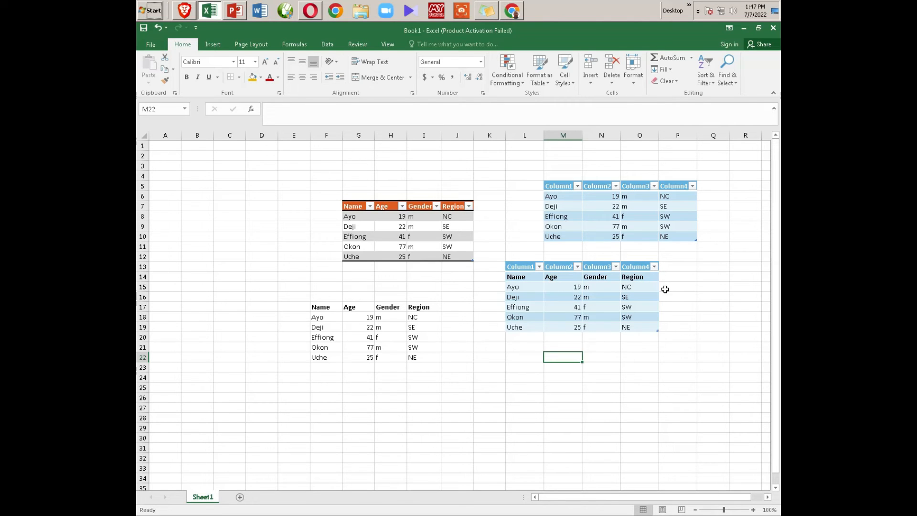
Step: Format F17:I22 as a table in a blue medium style with white alternate rows, keeping the "My table has headers" option on
{"action": "left_click_drag", "start_coordinate": [328, 305], "coordinate": [427, 358]}
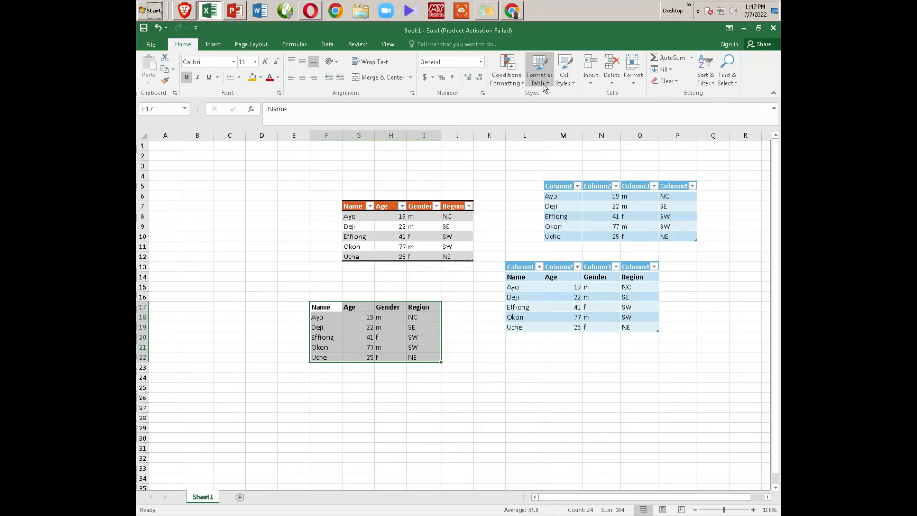
{"action": "left_click", "coordinate": [543, 79]}
{"action": "left_click", "coordinate": [578, 206]}
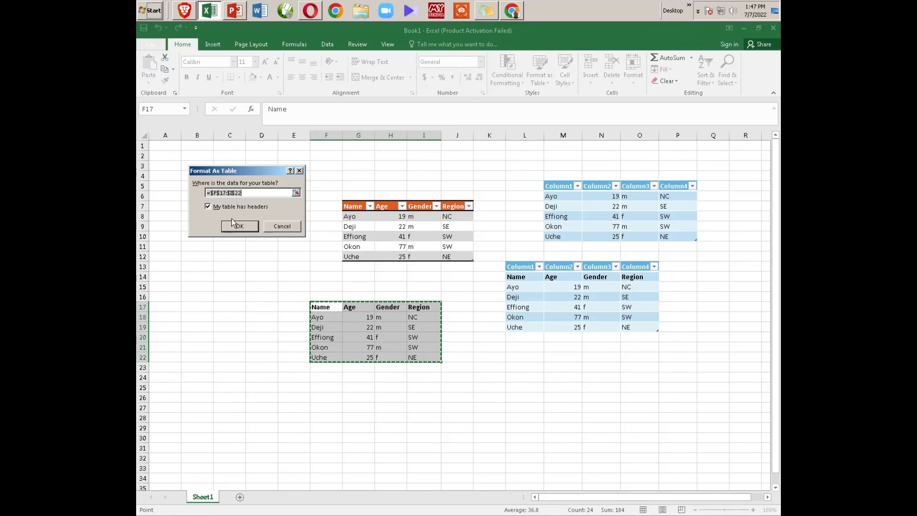
{"action": "left_click", "coordinate": [235, 225]}
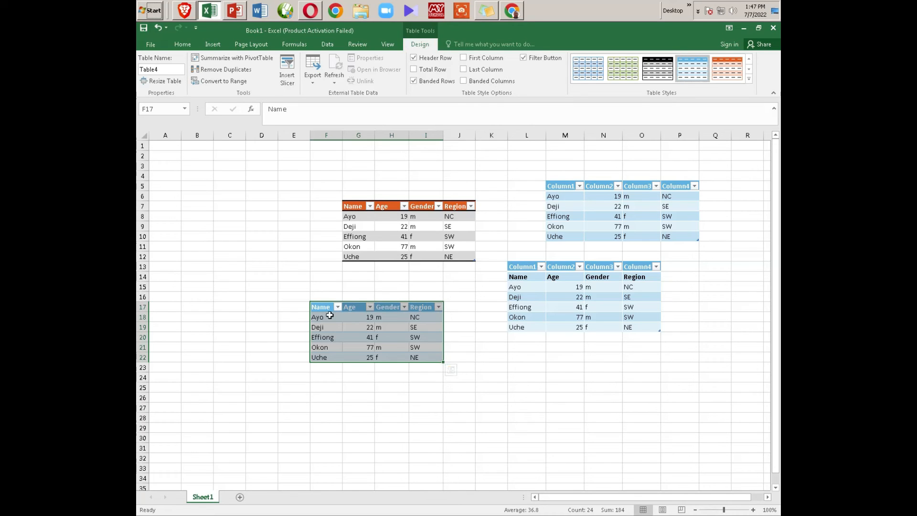
{"action": "left_click", "coordinate": [333, 337]}
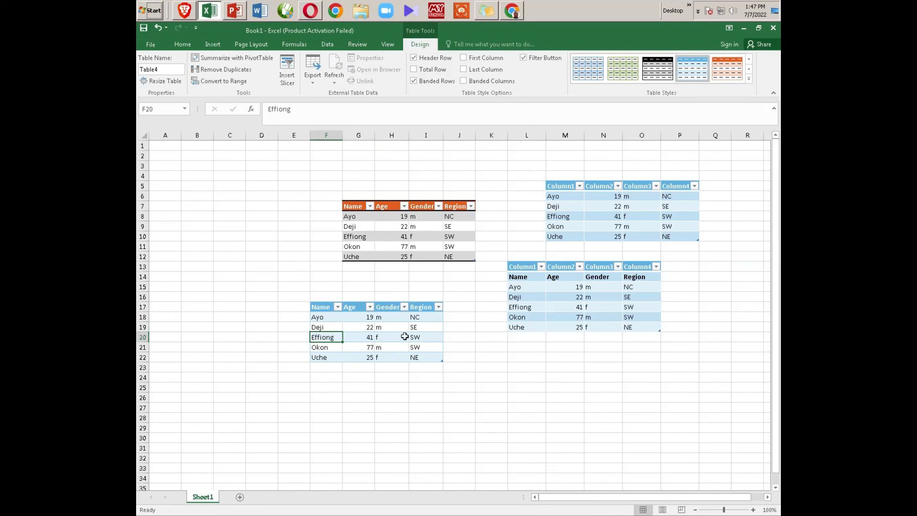